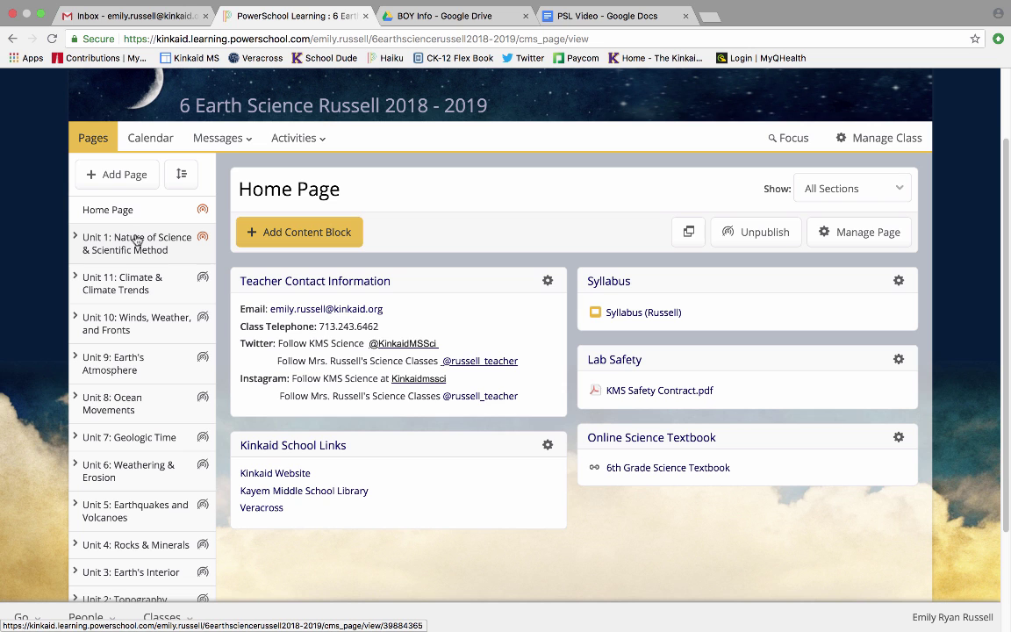
Open the Unit 1: Nature of Science & Scientific Method page, view its 0_Unit 1 TOC TEACHER document, and close the document
{"action": "left_click", "coordinate": [106, 242]}
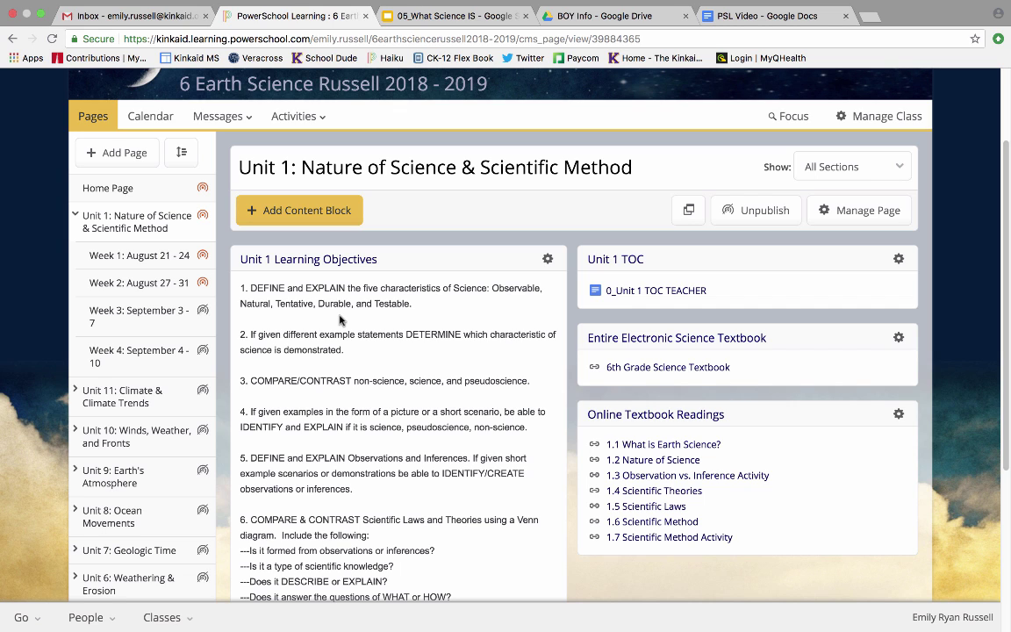
{"action": "left_click", "coordinate": [644, 292]}
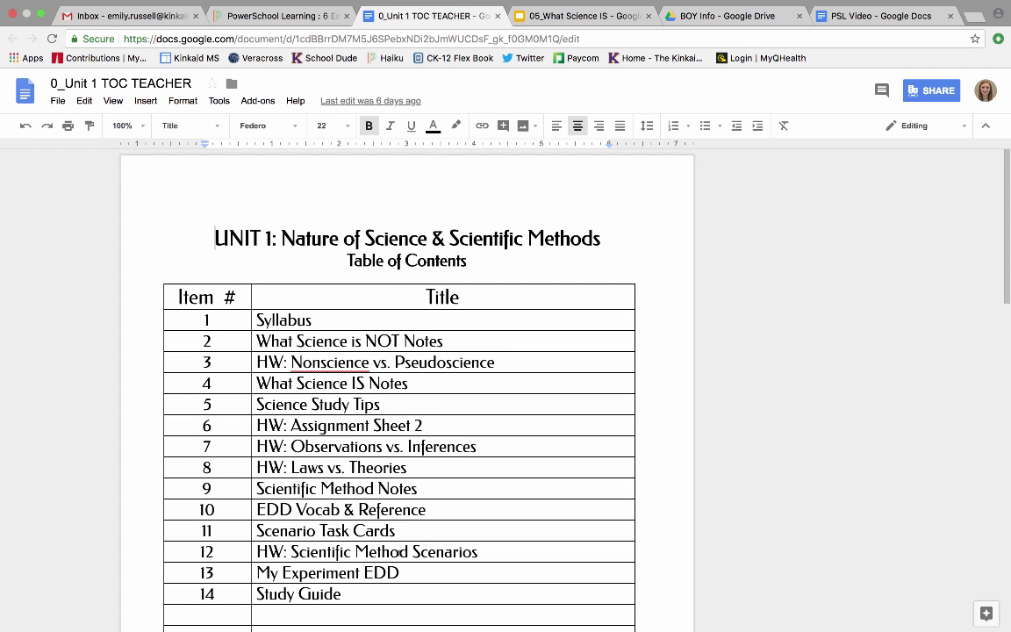
{"action": "left_click", "coordinate": [497, 16]}
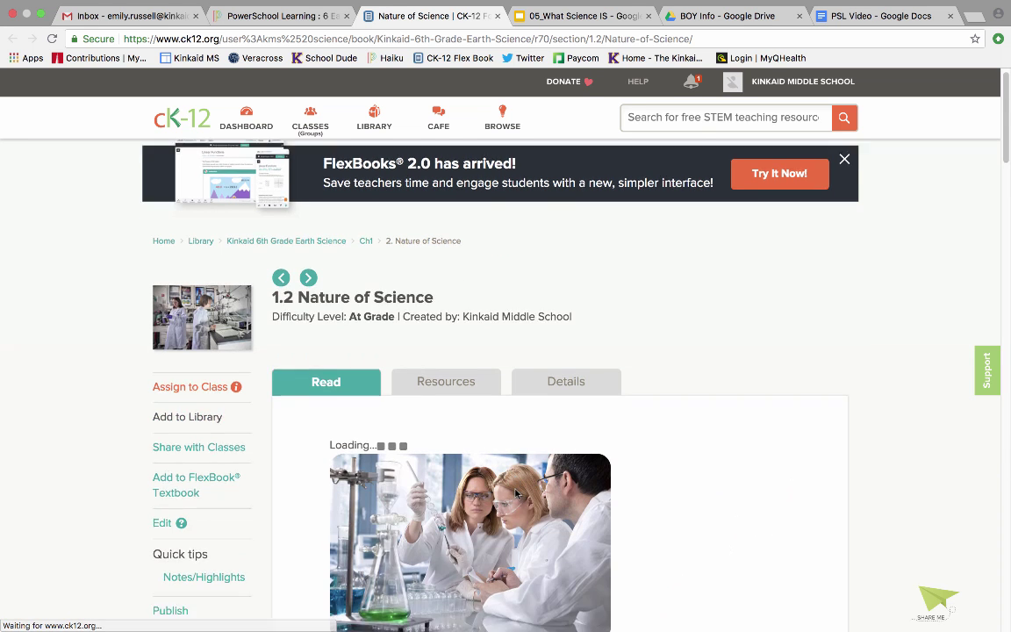
Skim the 1.2 Nature of Science textbook reading on CK-12 and return to the Unit 1 class page
{"action": "scroll", "coordinate": [515, 488], "scroll_direction": "down", "scroll_amount": 6}
{"action": "scroll", "coordinate": [515, 489], "scroll_direction": "down", "scroll_amount": 10}
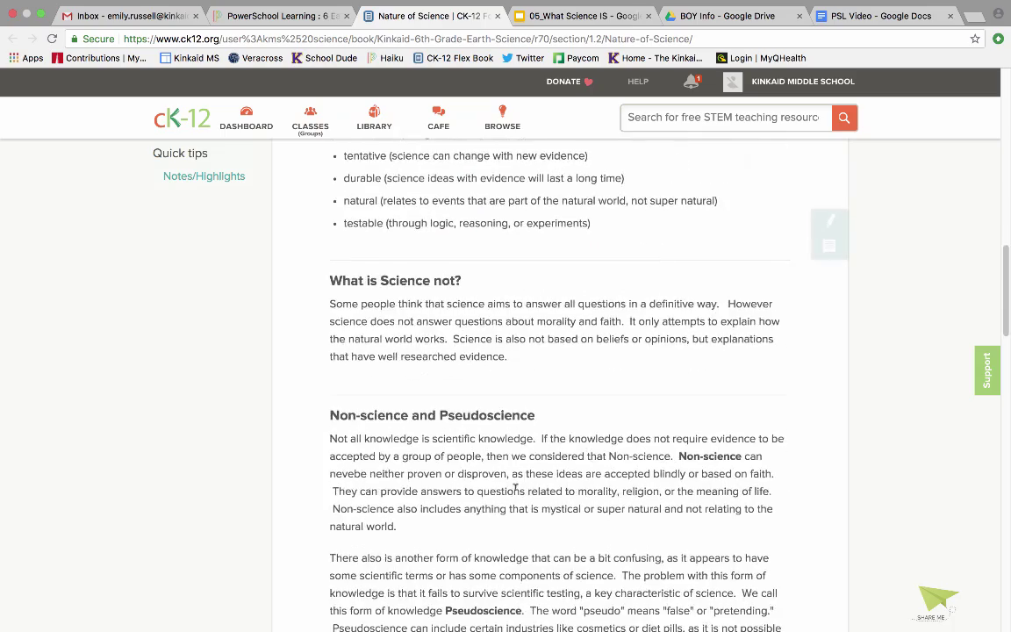
{"action": "scroll", "coordinate": [515, 485], "scroll_direction": "up", "scroll_amount": 15}
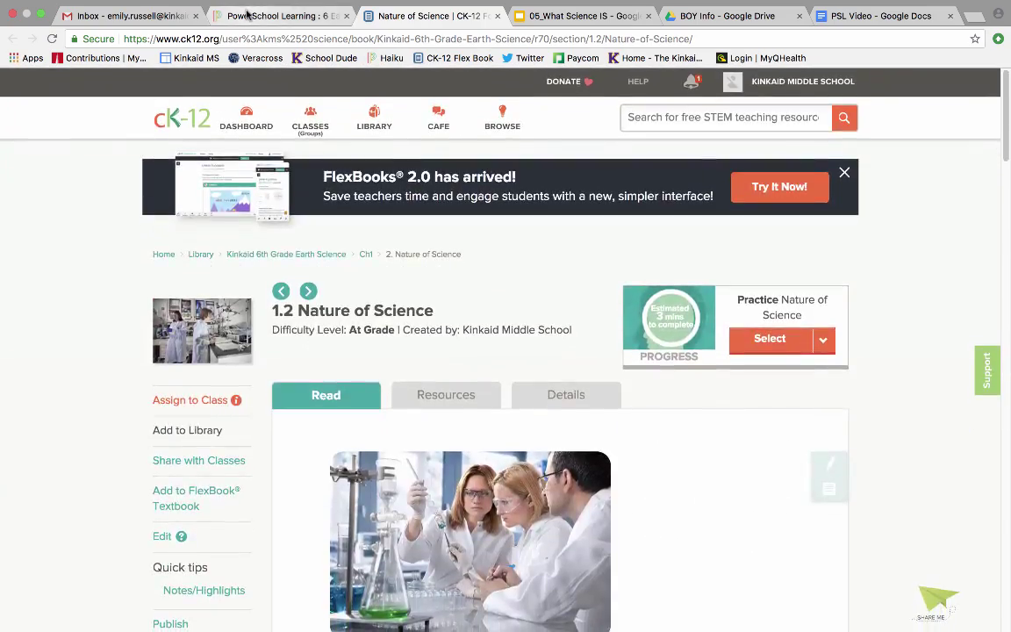
{"action": "key", "text": "ctrl+w"}
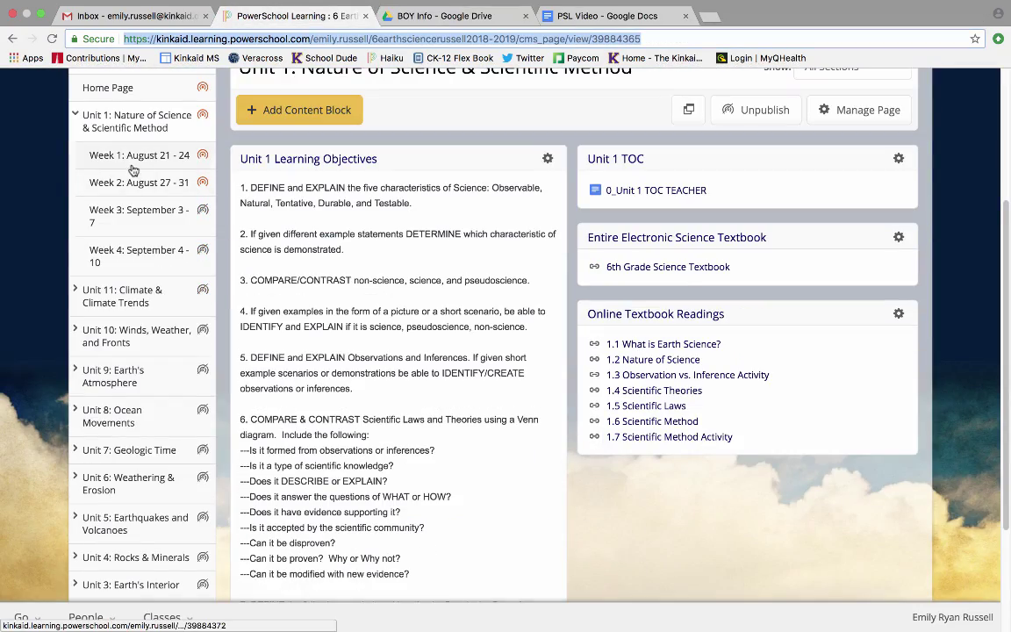
Open the Week 1: August 21 - 24 page and review each day's classwork, homework and linked materials
{"action": "left_click", "coordinate": [133, 167]}
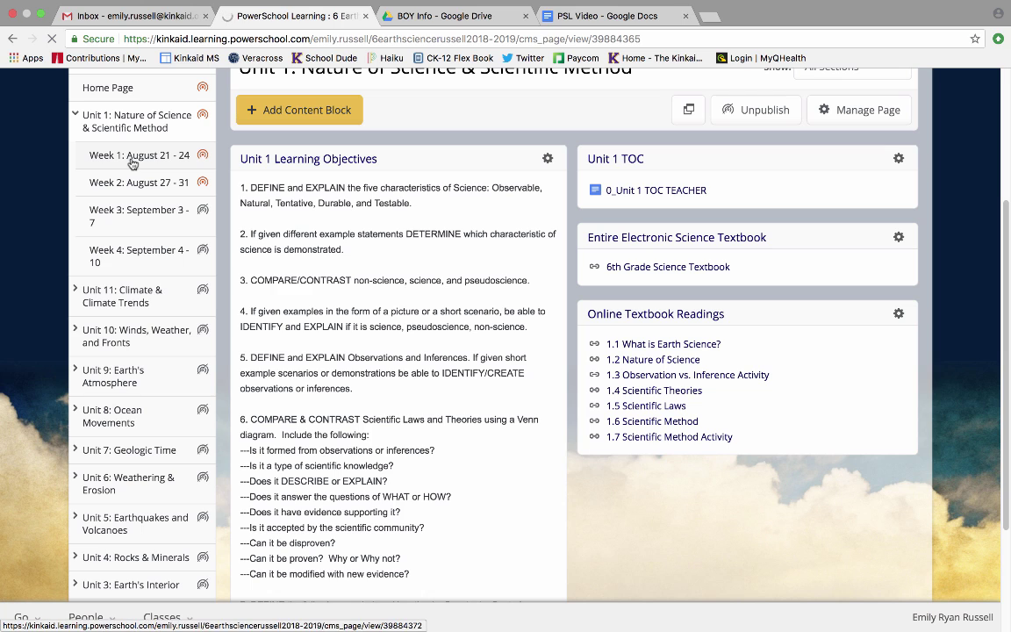
{"action": "scroll", "coordinate": [438, 387], "scroll_direction": "down", "scroll_amount": 5}
{"action": "scroll", "coordinate": [439, 387], "scroll_direction": "down", "scroll_amount": 3}
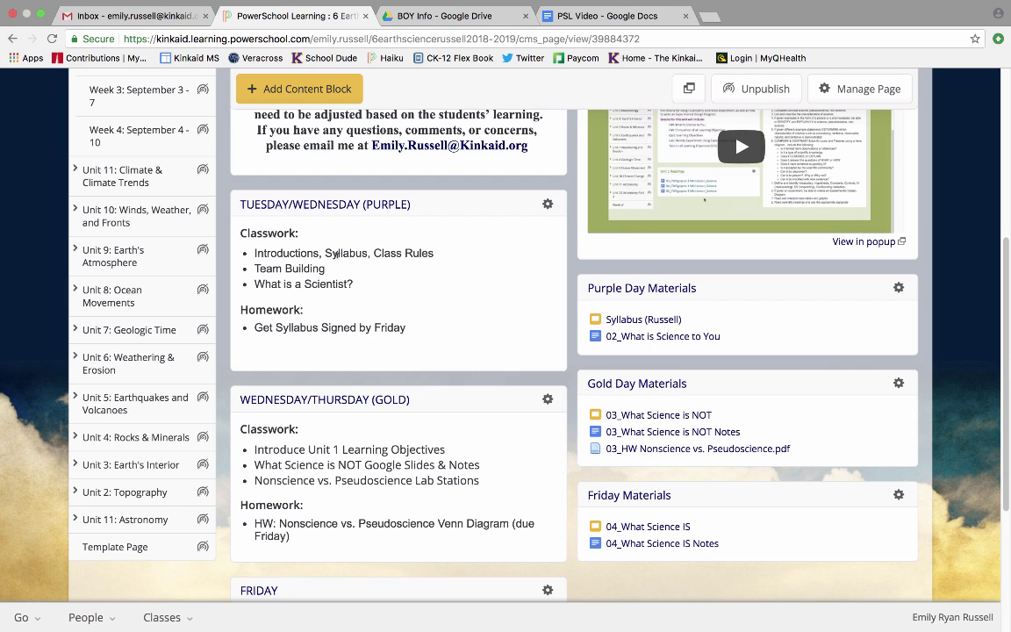
{"action": "left_click_drag", "start_coordinate": [321, 253], "coordinate": [417, 341]}
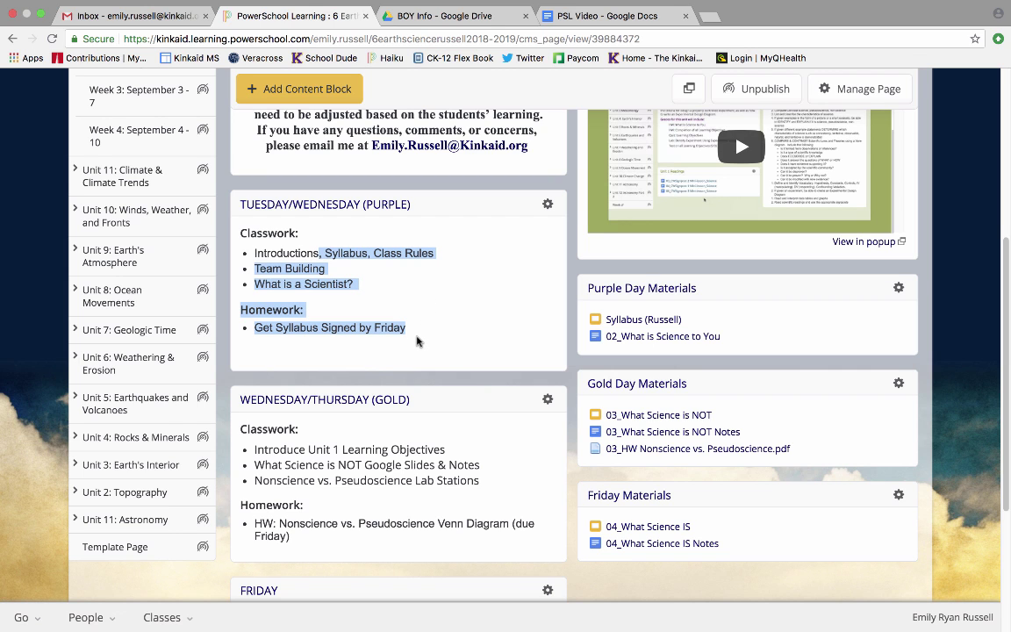
{"action": "left_click", "coordinate": [417, 341]}
{"action": "scroll", "coordinate": [416, 383], "scroll_direction": "down", "scroll_amount": 5}
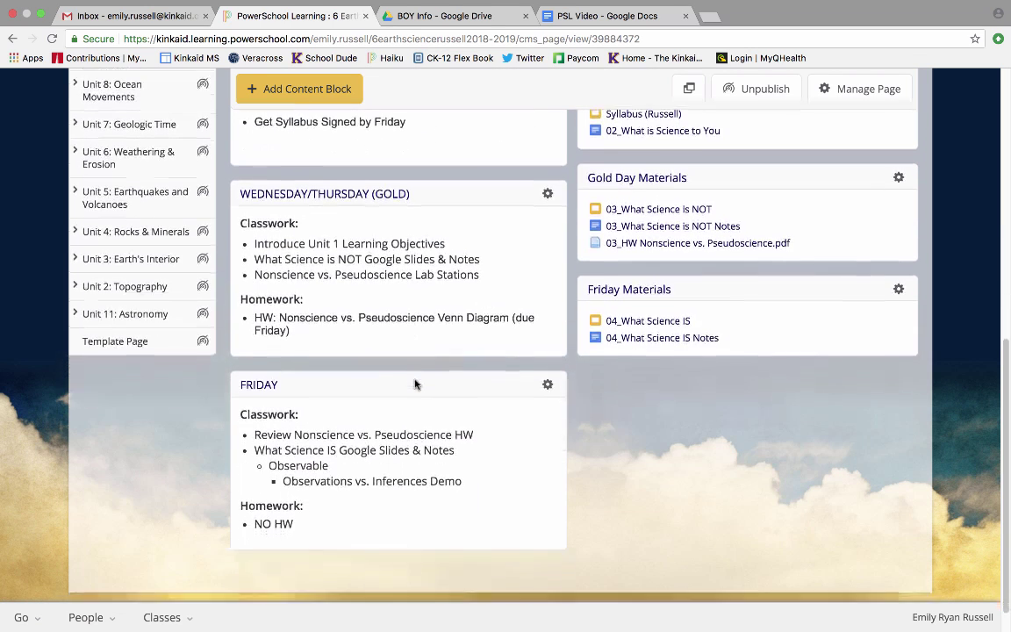
{"action": "scroll", "coordinate": [416, 384], "scroll_direction": "up", "scroll_amount": 4}
{"action": "scroll", "coordinate": [416, 383], "scroll_direction": "down", "scroll_amount": 4}
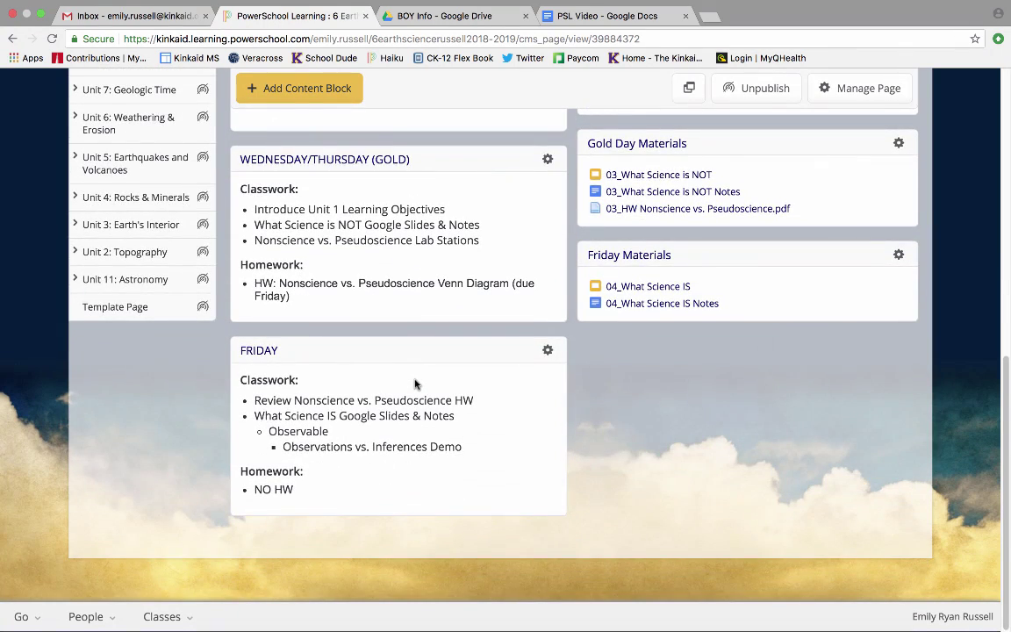
{"action": "scroll", "coordinate": [416, 383], "scroll_direction": "up", "scroll_amount": 4}
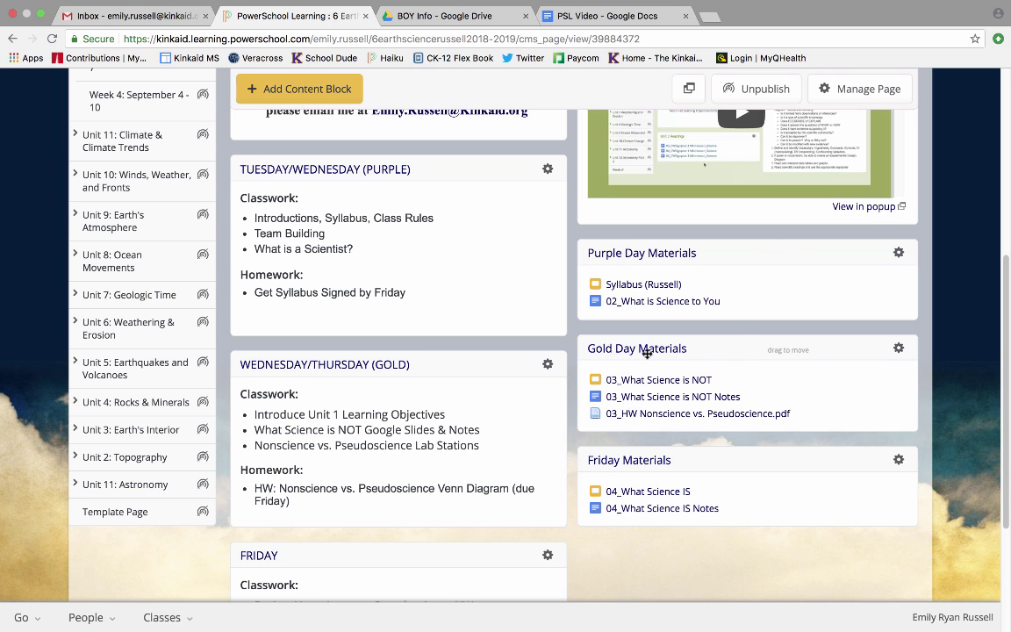
{"action": "scroll", "coordinate": [681, 328], "scroll_direction": "down", "scroll_amount": 1}
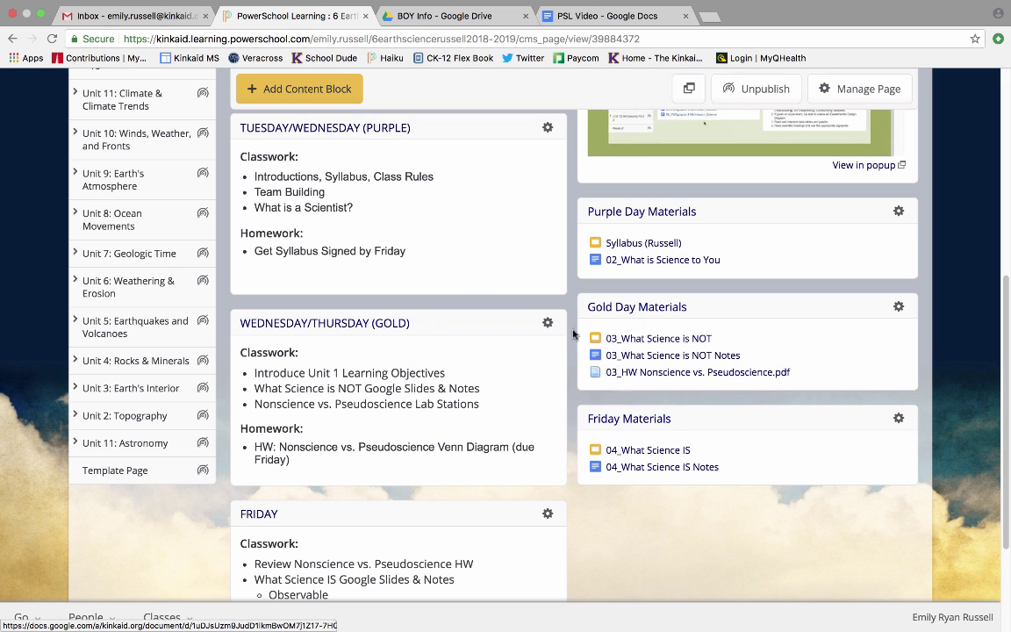
{"action": "scroll", "coordinate": [388, 319], "scroll_direction": "up", "scroll_amount": 8}
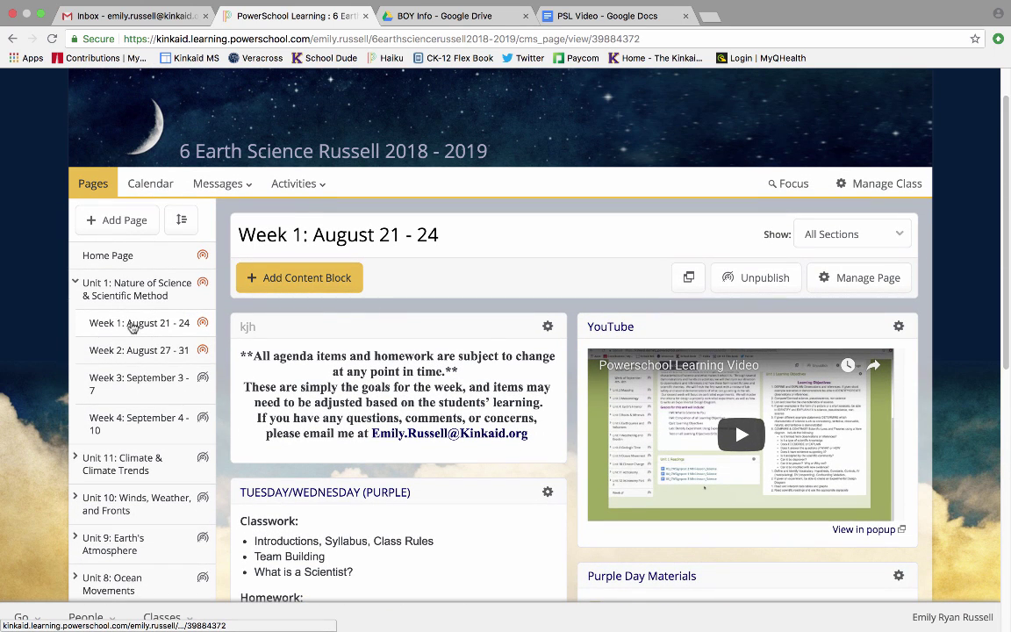
Open the Week 2: August 27 - 31 page and review its daily agendas, homework and materials blocks
{"action": "left_click", "coordinate": [109, 349]}
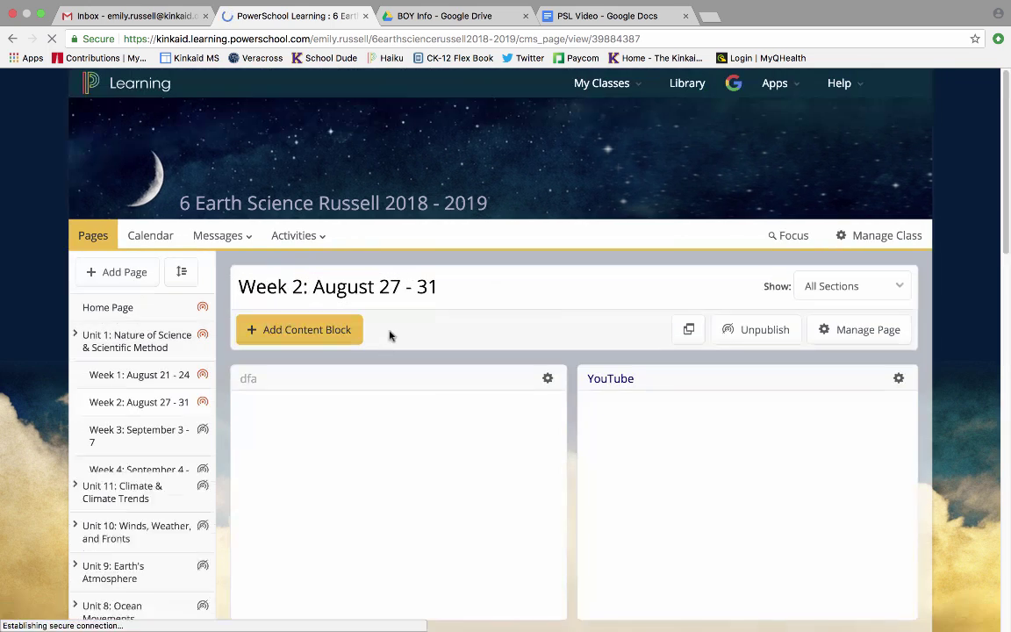
{"action": "scroll", "coordinate": [390, 332], "scroll_direction": "down", "scroll_amount": 3}
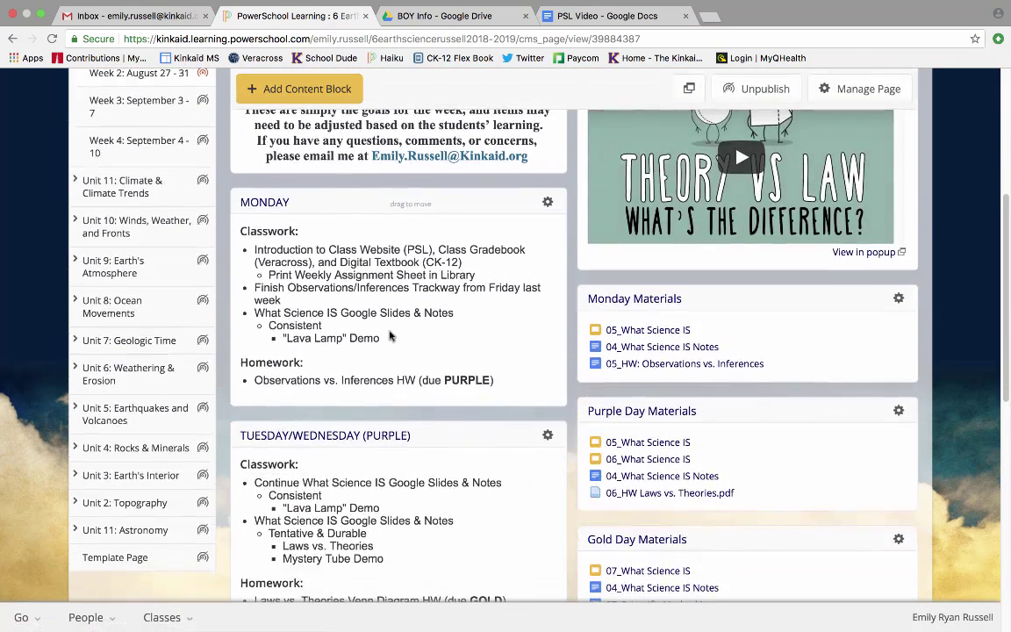
{"action": "scroll", "coordinate": [397, 472], "scroll_direction": "down", "scroll_amount": 5}
{"action": "scroll", "coordinate": [398, 502], "scroll_direction": "down", "scroll_amount": 8}
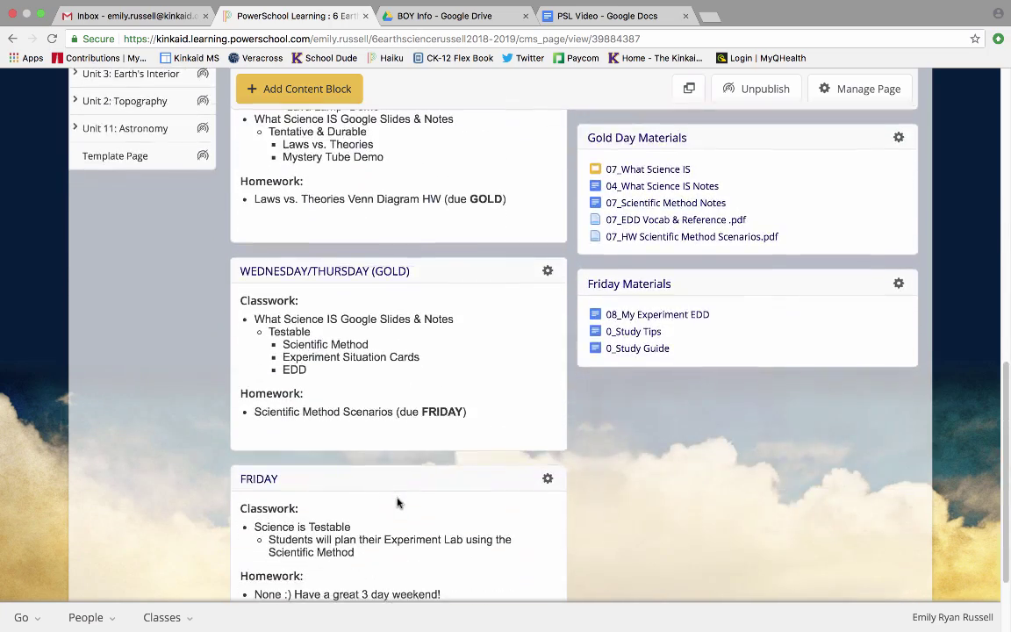
{"action": "scroll", "coordinate": [395, 517], "scroll_direction": "up", "scroll_amount": 8}
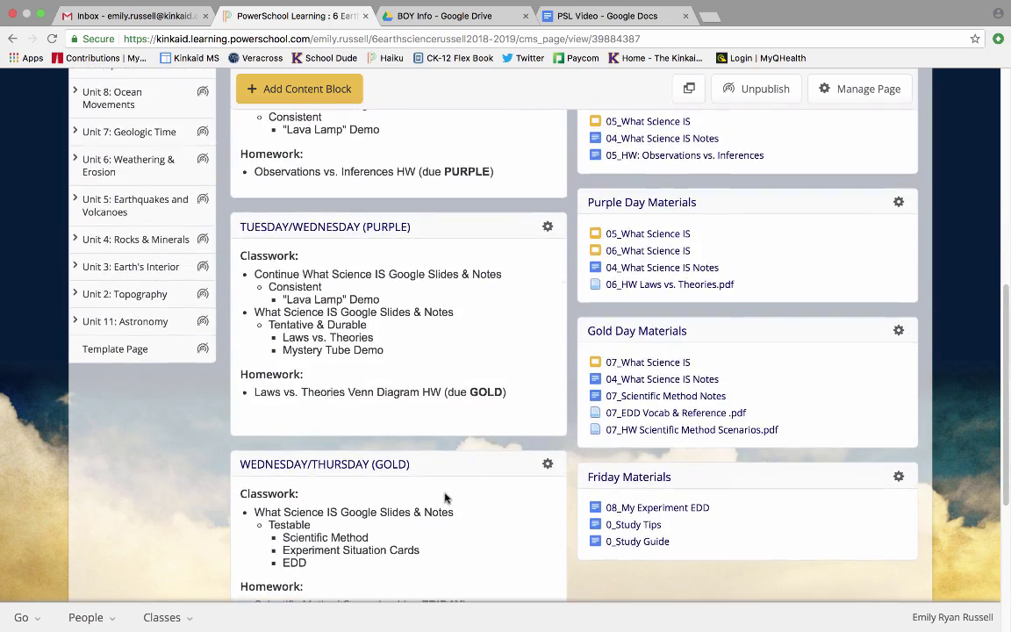
{"action": "scroll", "coordinate": [676, 266], "scroll_direction": "up", "scroll_amount": 4}
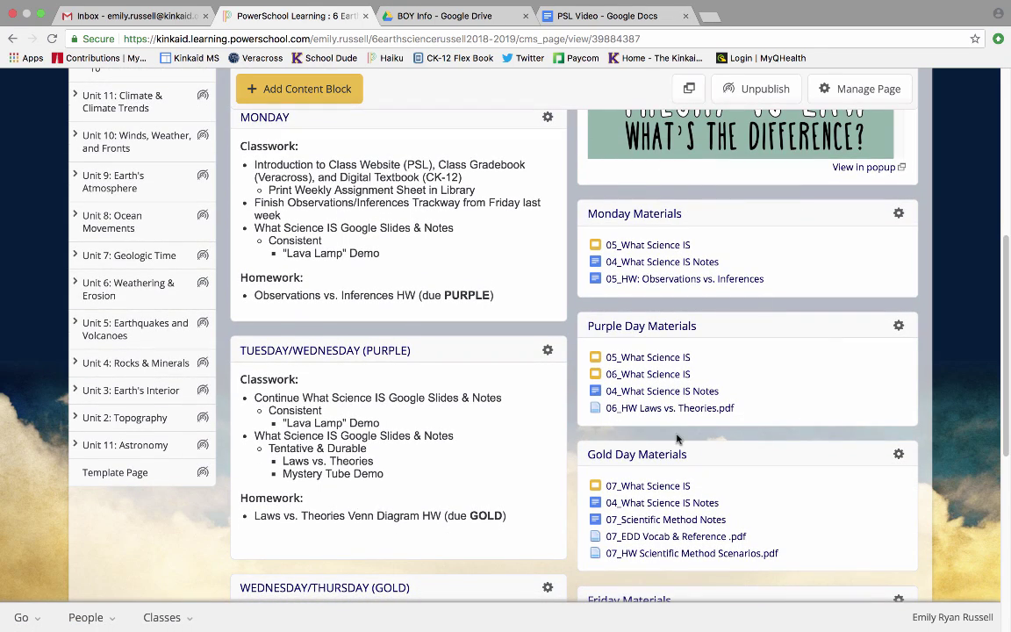
{"action": "scroll", "coordinate": [676, 437], "scroll_direction": "up", "scroll_amount": 8}
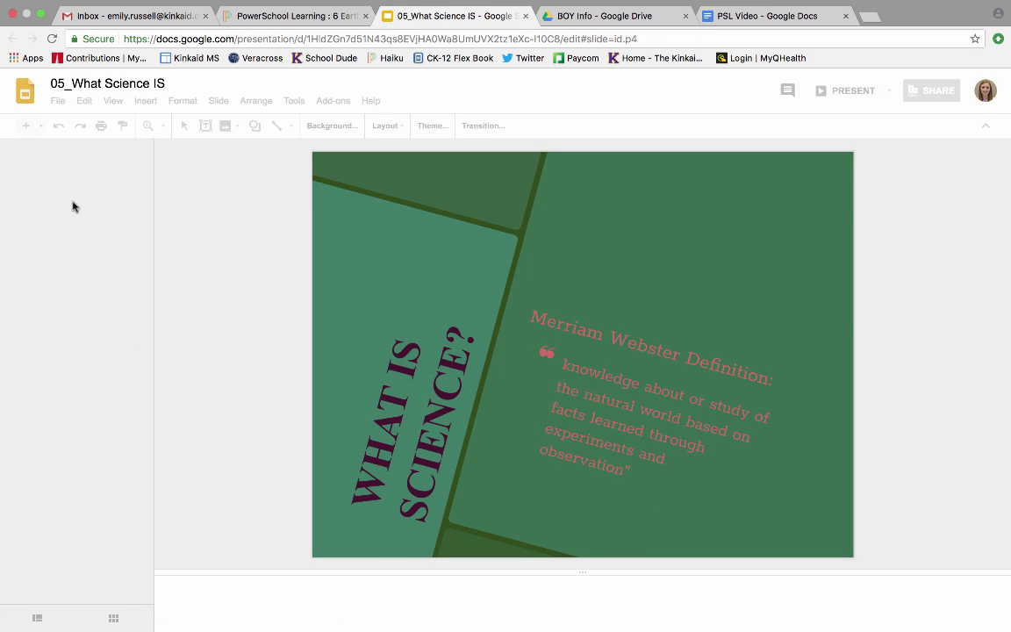
View slides 2, 3 and 4 of the 05_What Science IS presentation
{"action": "left_click", "coordinate": [77, 281]}
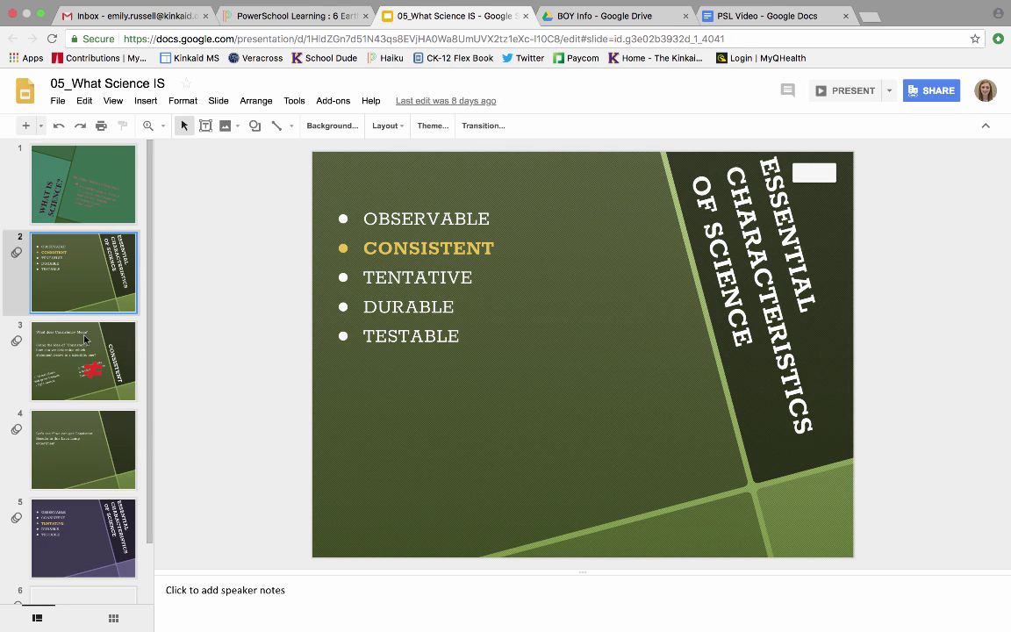
{"action": "left_click", "coordinate": [83, 327]}
{"action": "left_click", "coordinate": [79, 448]}
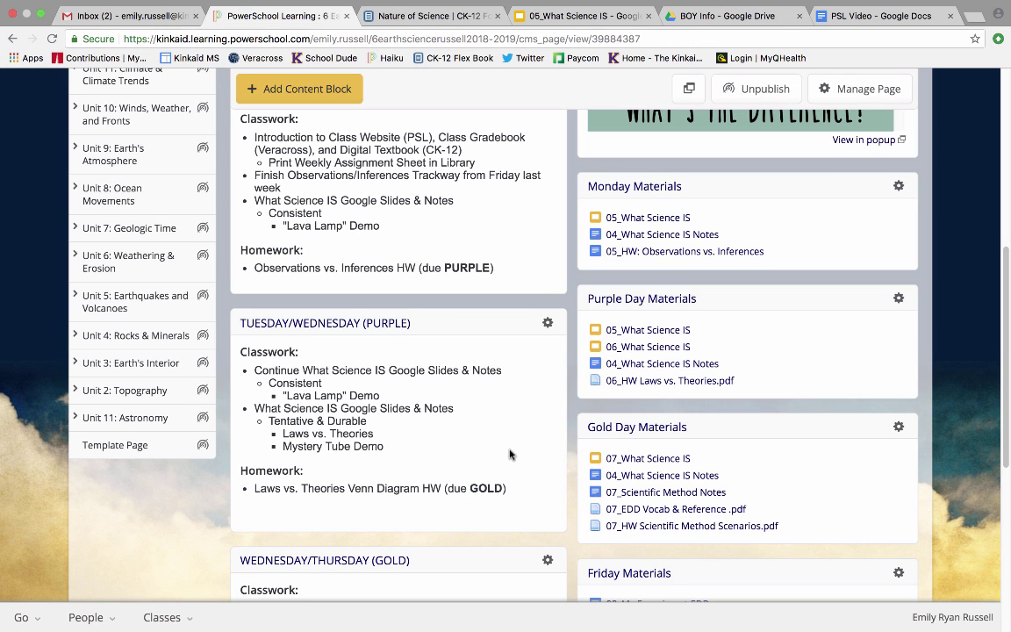
View and close the 05_HW: Observations vs. Inferences document and the Purple Day 05_What Science IS slides
{"action": "scroll", "coordinate": [510, 453], "scroll_direction": "up", "scroll_amount": 2}
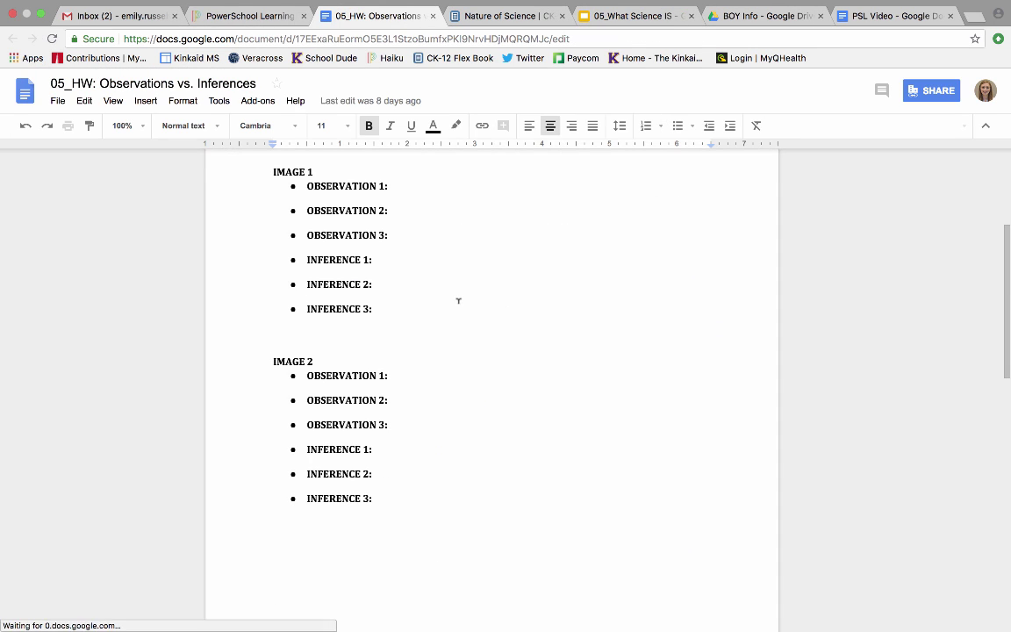
{"action": "left_click", "coordinate": [431, 16]}
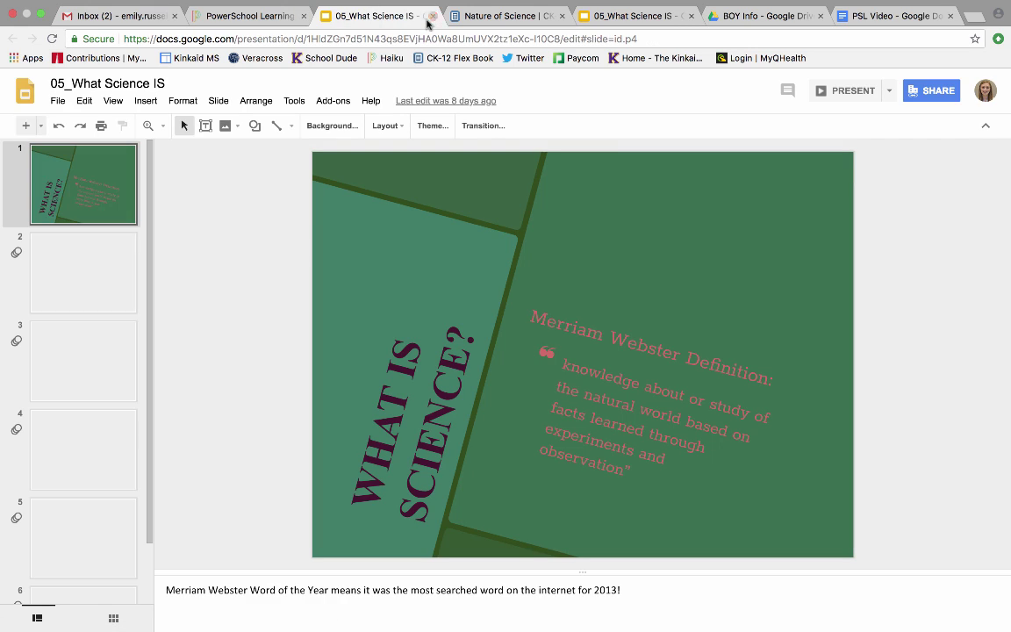
{"action": "key", "text": "super+w"}
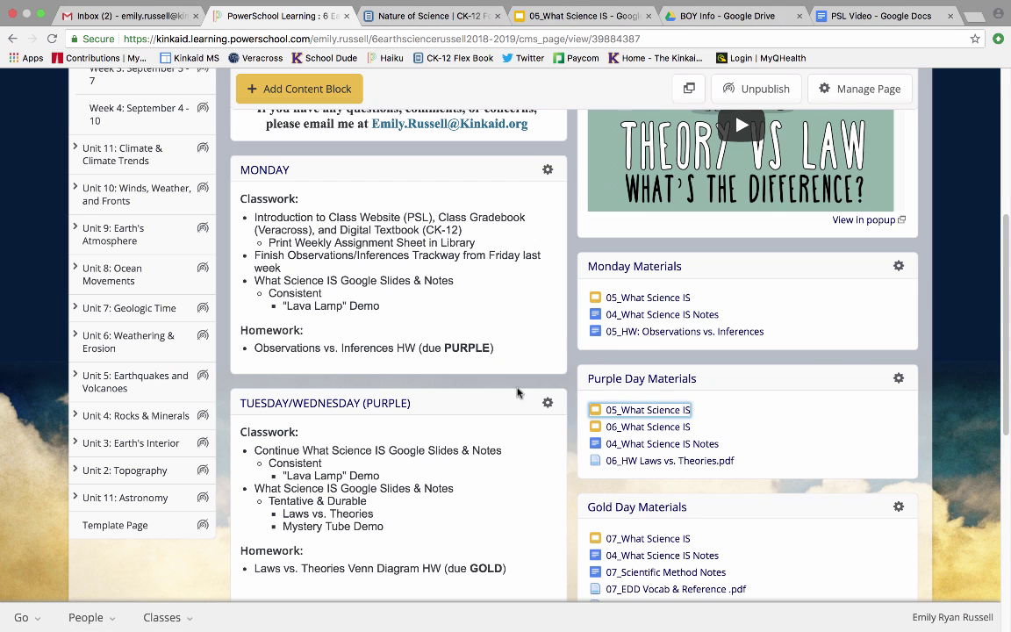
Look over the Week 2 page's agendas and materials again, ending at the page heading
{"action": "scroll", "coordinate": [517, 390], "scroll_direction": "down", "scroll_amount": 5}
{"action": "scroll", "coordinate": [517, 390], "scroll_direction": "up", "scroll_amount": 5}
{"action": "scroll", "coordinate": [517, 390], "scroll_direction": "up", "scroll_amount": 3}
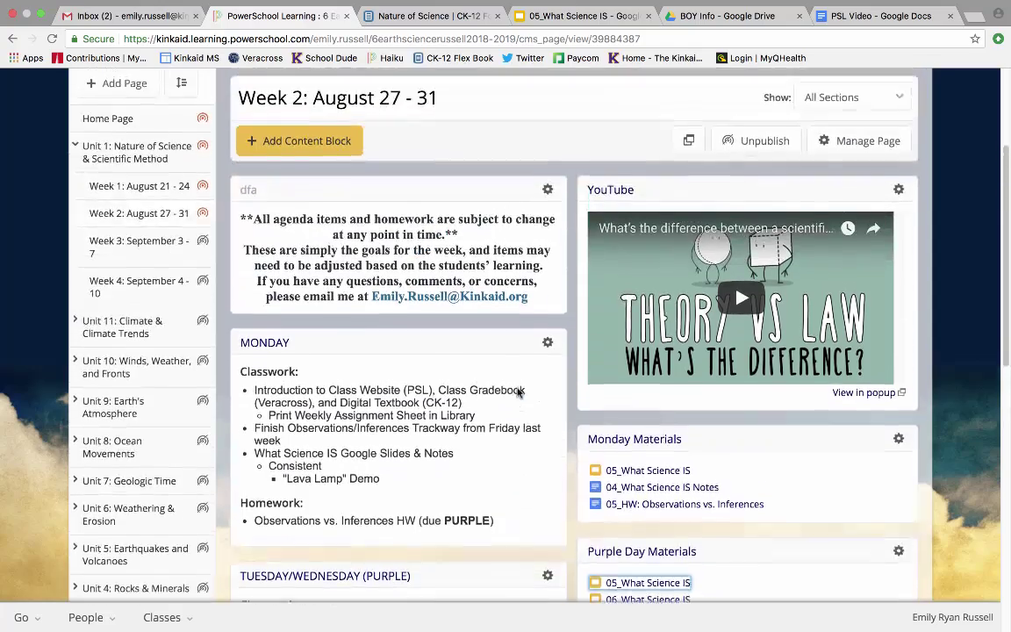
{"action": "scroll", "coordinate": [517, 392], "scroll_direction": "up", "scroll_amount": 1}
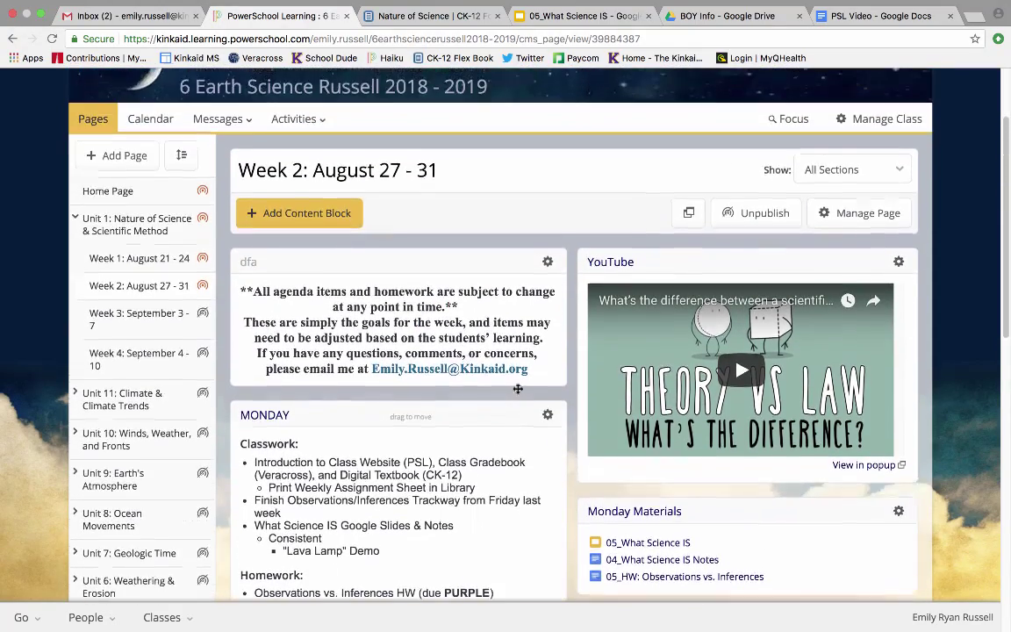